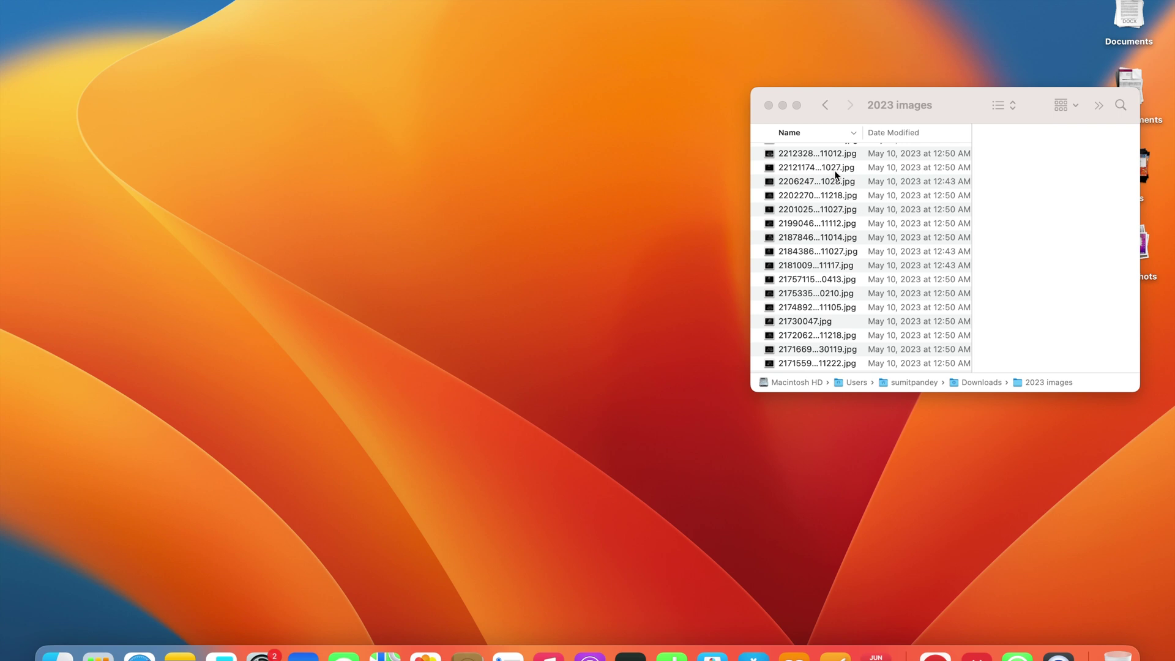
Launch ITK-SNAP by searching 'itk' in Spotlight.
{"action": "scroll", "coordinate": [840, 284], "scroll_direction": "up", "scroll_amount": 2}
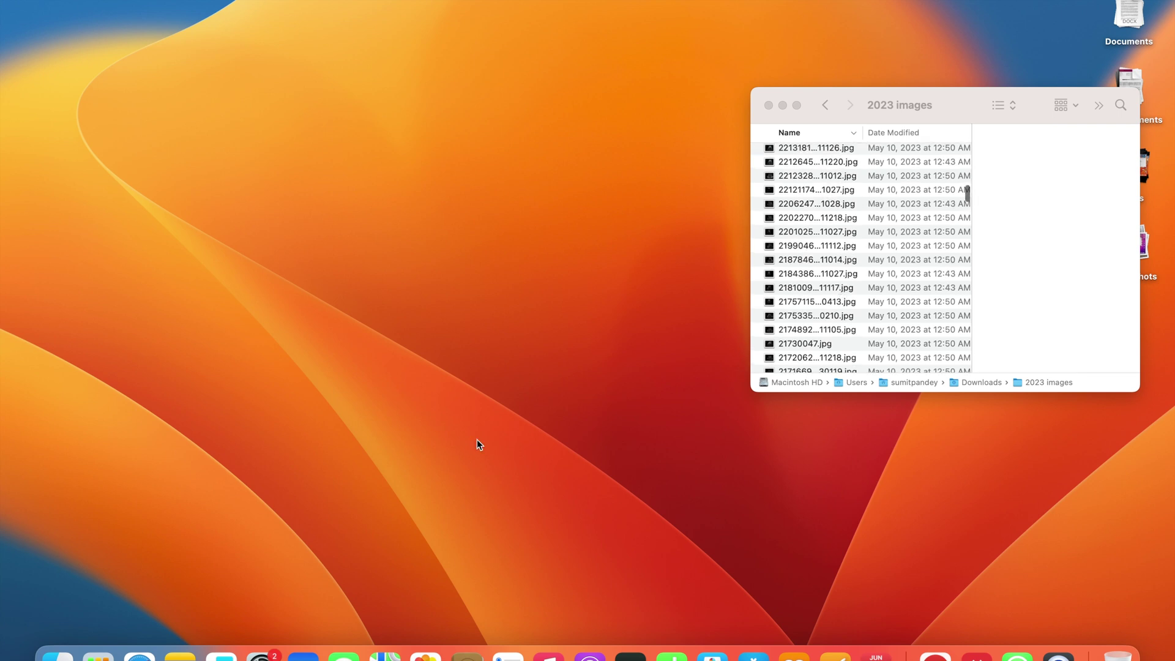
{"action": "key", "text": "super+space"}
{"action": "type", "text": "itk"}
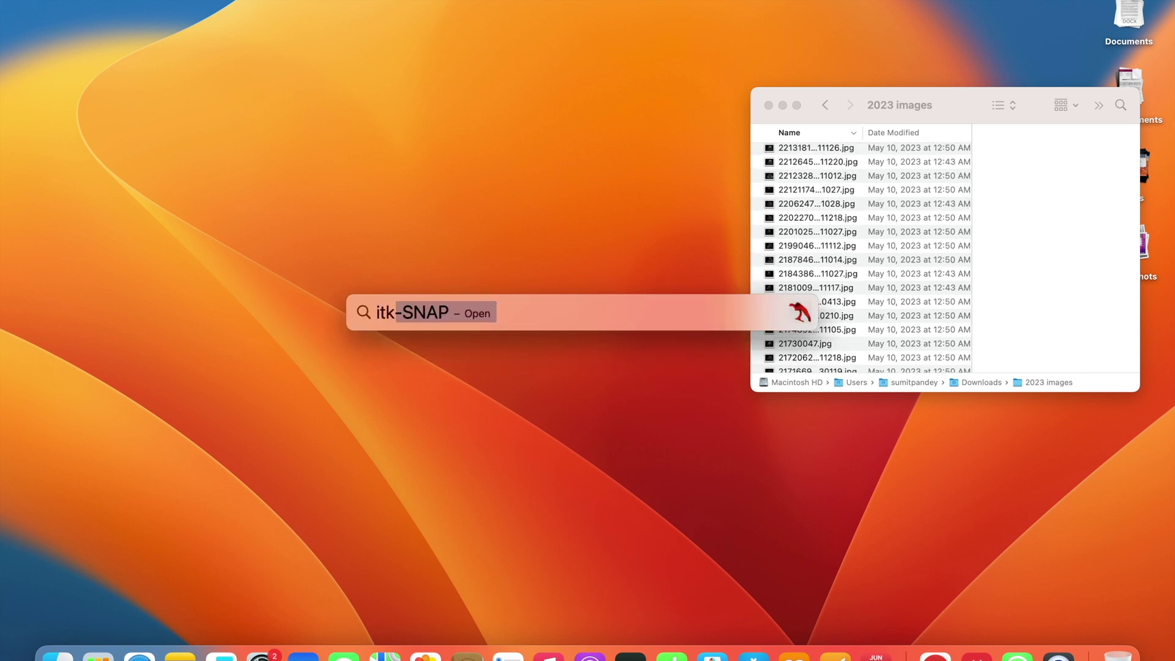
{"action": "key", "text": "Return"}
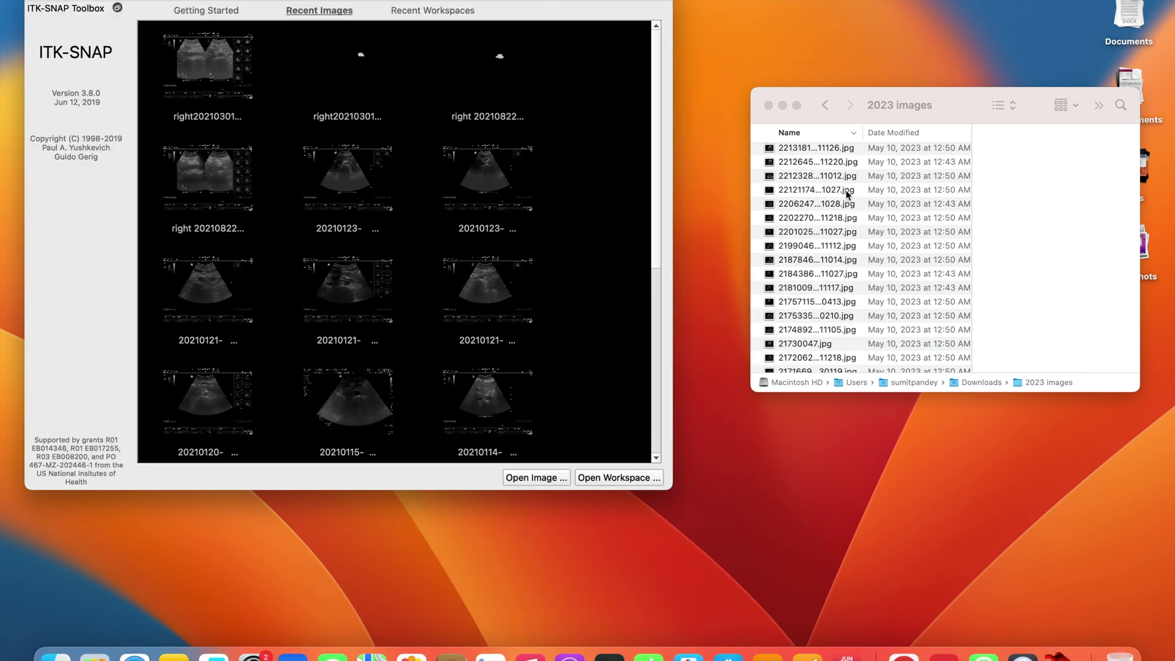
Open 22121174- 20211027.jpg in ITK-SNAP as a Generic ITK Image.
{"action": "left_click", "coordinate": [871, 190]}
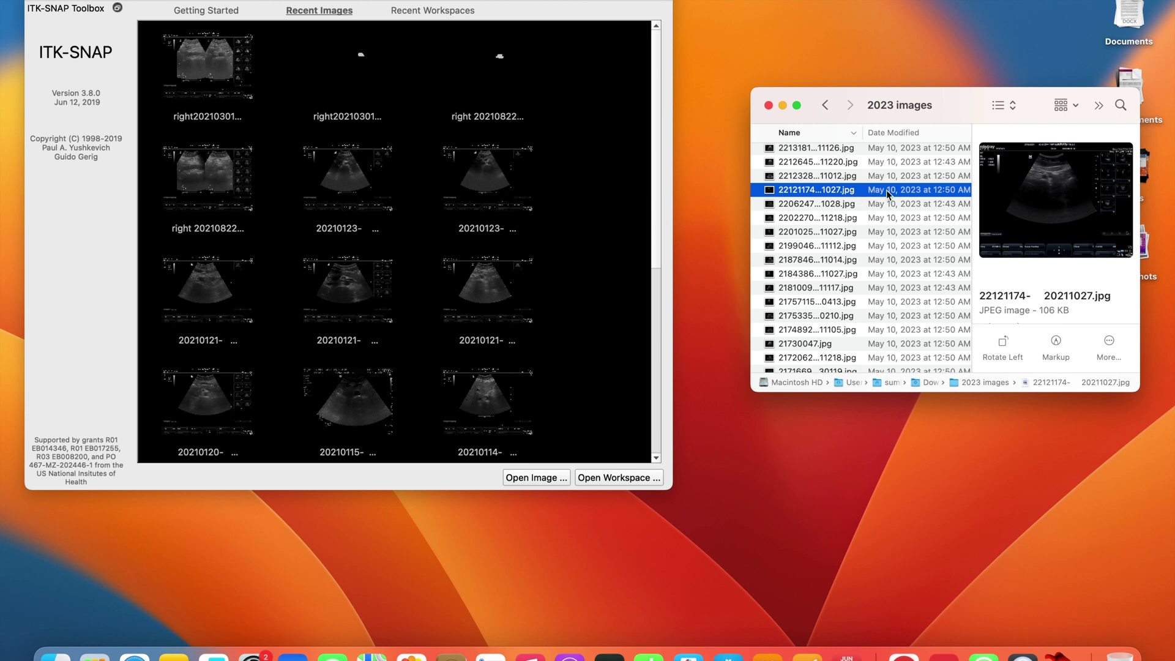
{"action": "left_click_drag", "start_coordinate": [887, 190], "coordinate": [453, 245]}
{"action": "left_click", "coordinate": [76, 130]}
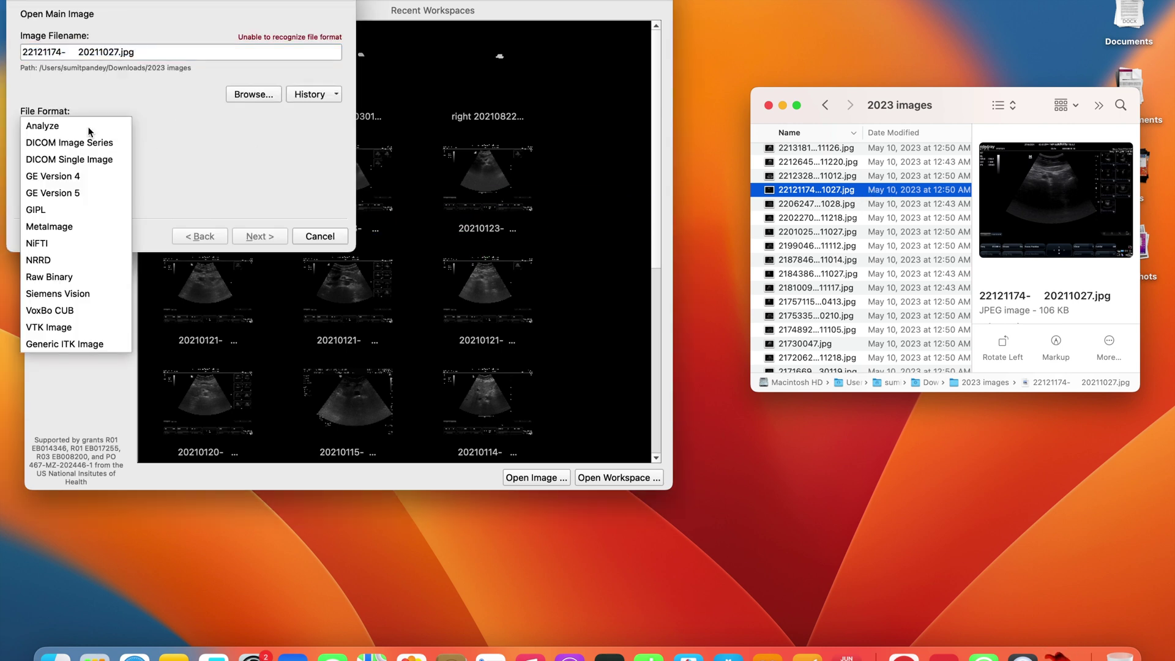
{"action": "left_click", "coordinate": [73, 344]}
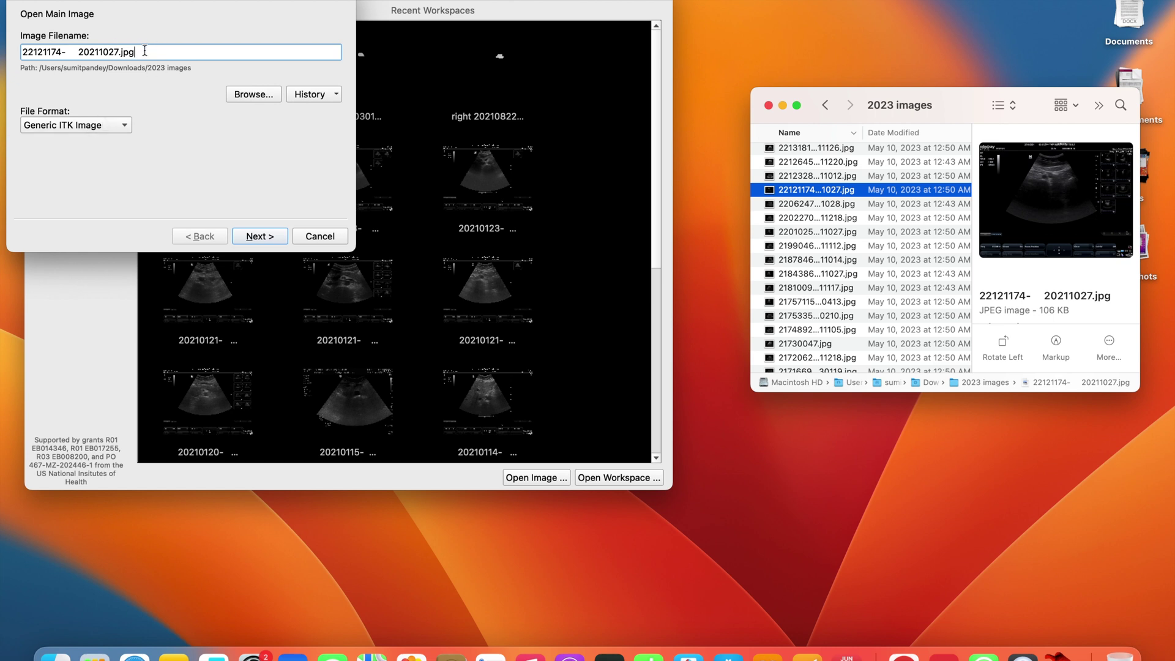
{"action": "left_click_drag", "start_coordinate": [141, 52], "coordinate": [3, 62]}
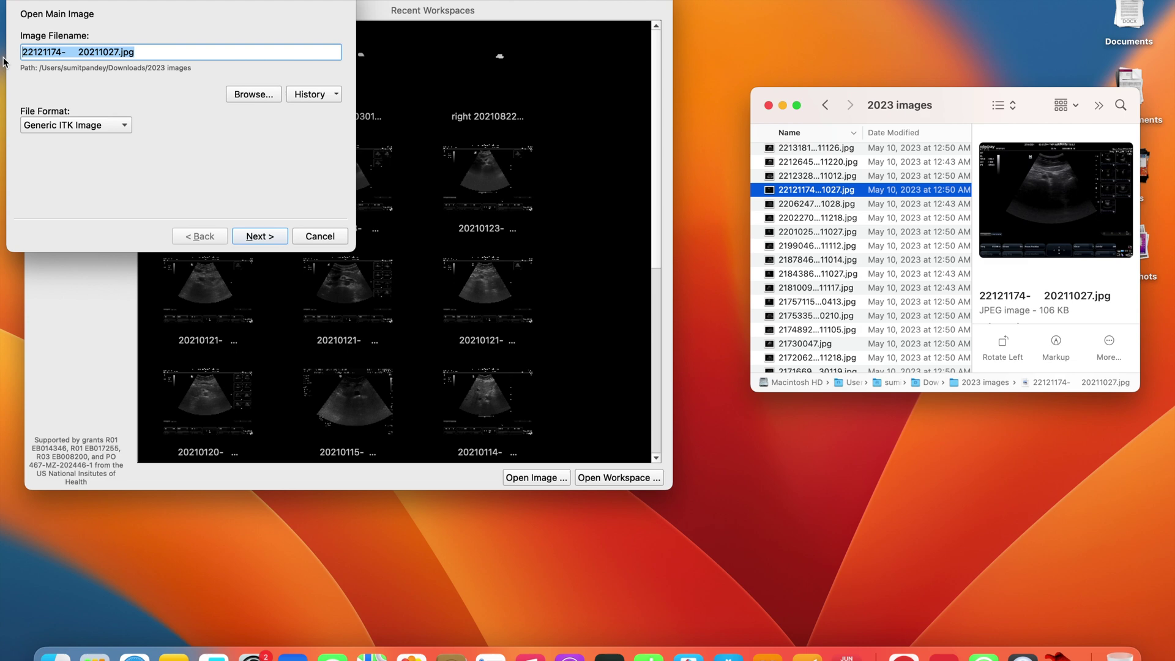
{"action": "left_click", "coordinate": [273, 237]}
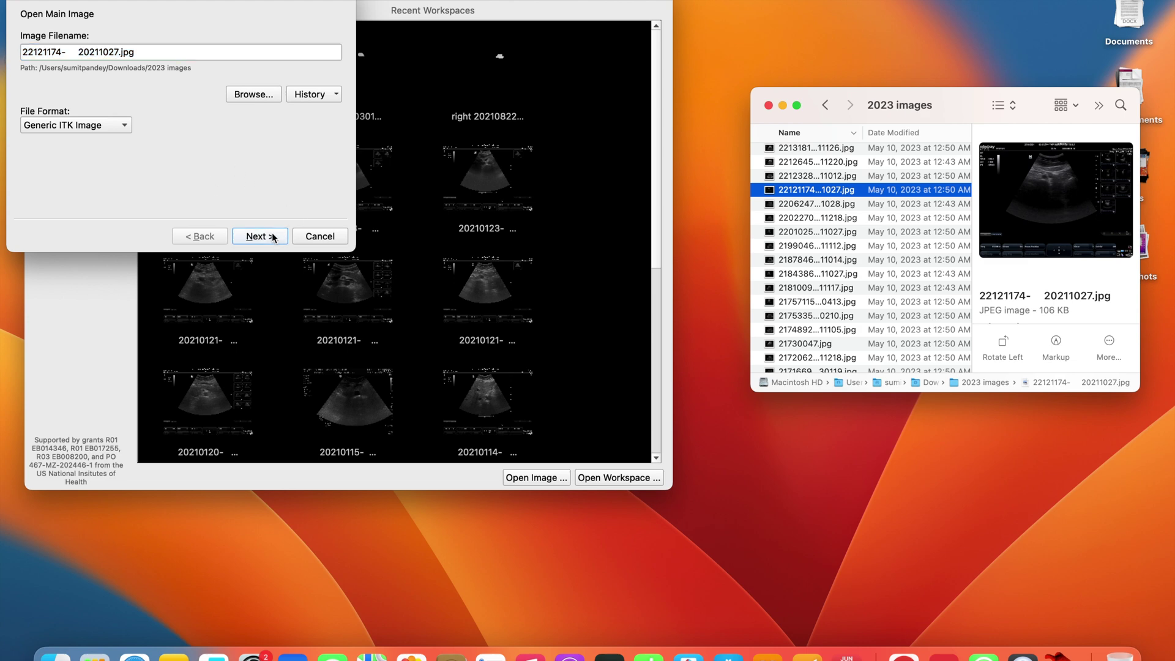
{"action": "left_click", "coordinate": [272, 235]}
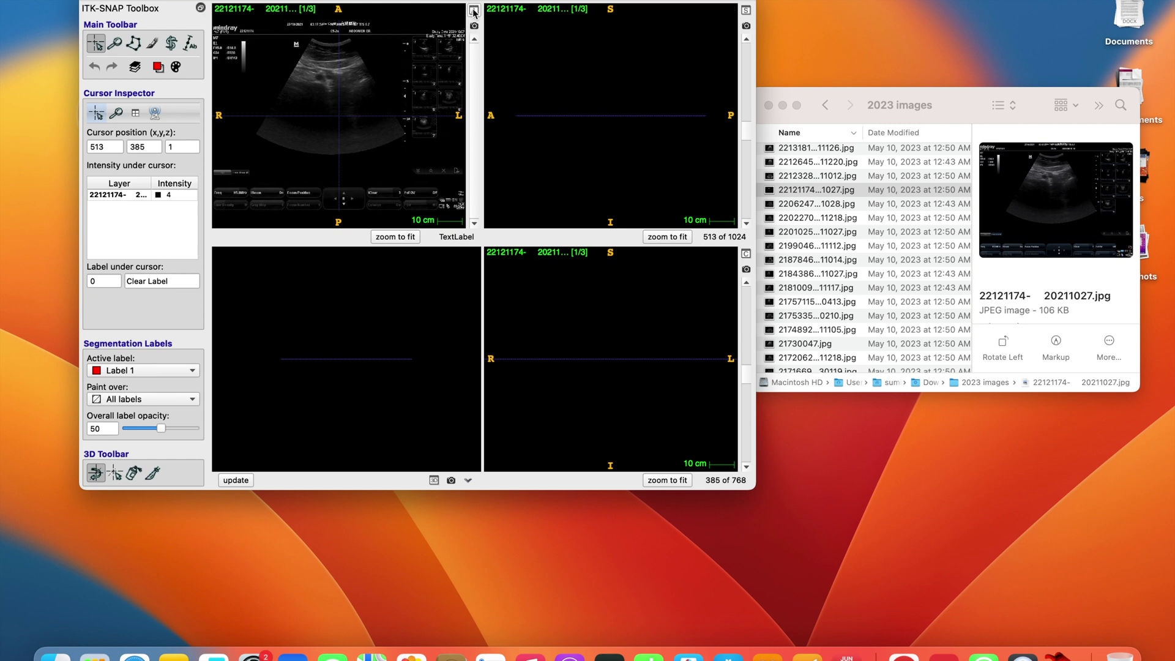
Maximise and zoom into the axial view, then set the crosshair at 485, 296.
{"action": "left_click", "coordinate": [474, 11]}
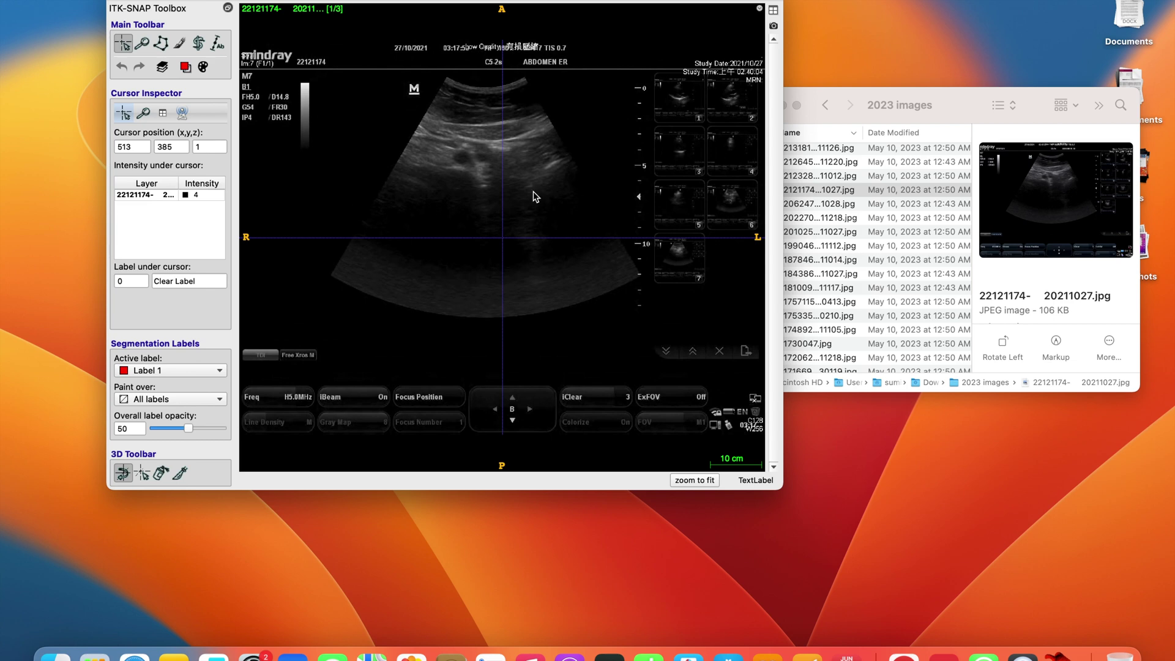
{"action": "scroll", "coordinate": [467, 183], "scroll_direction": "up", "scroll_amount": 3}
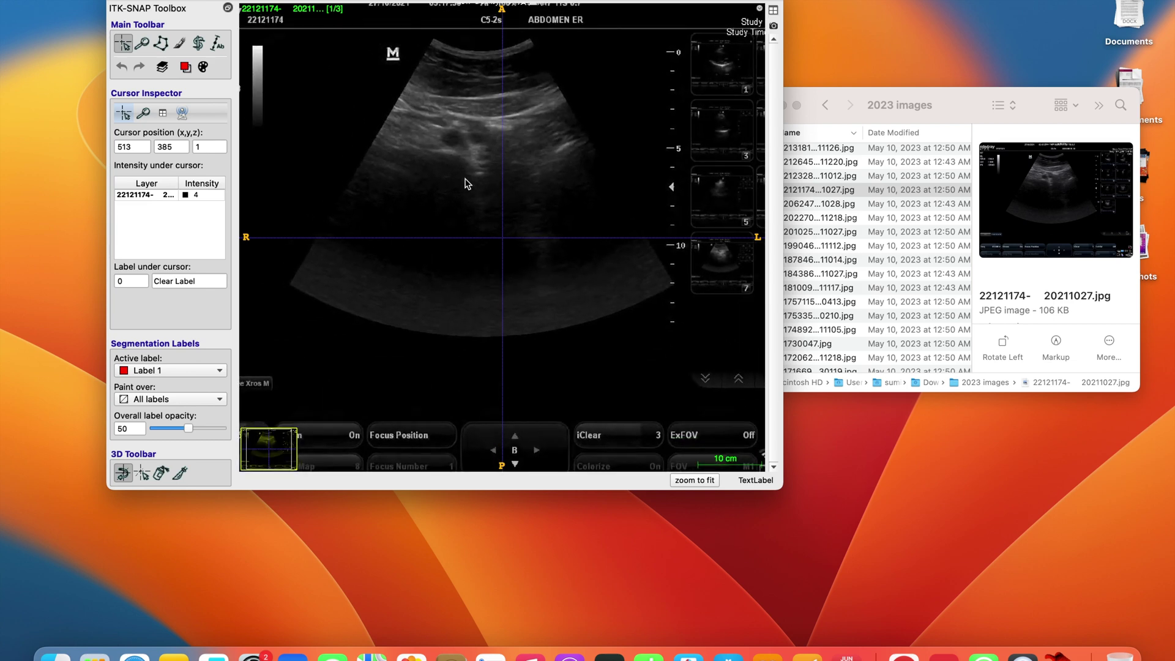
{"action": "left_click", "coordinate": [483, 181]}
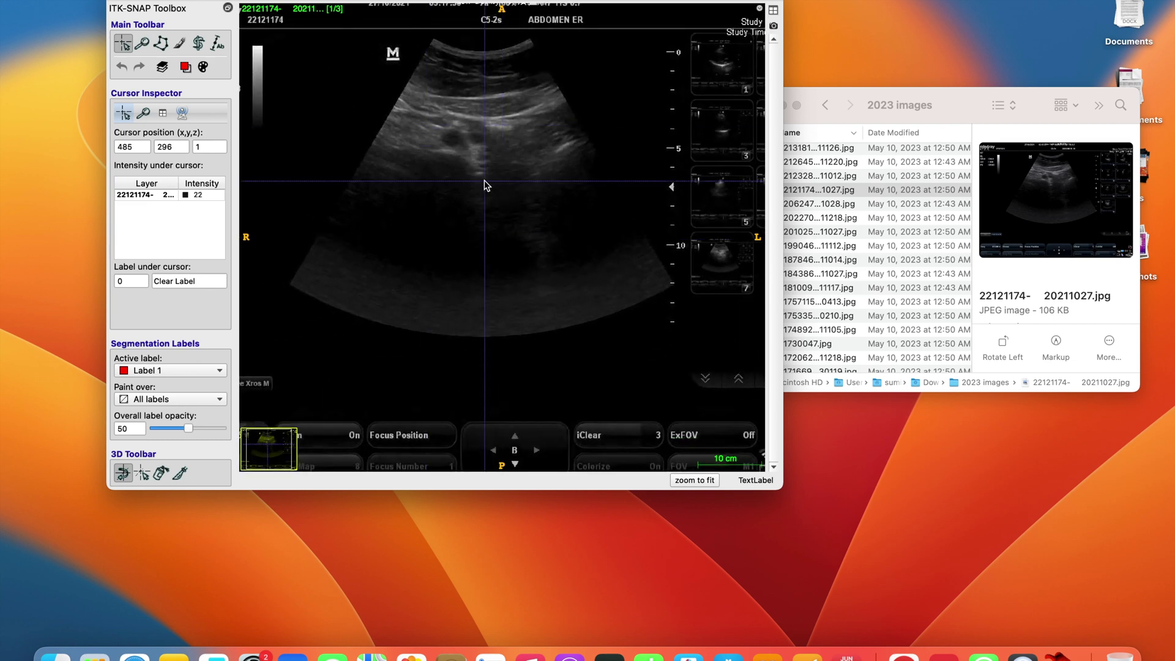
Set up a round size-24 paintbrush, then paint and erase a test spot.
{"action": "left_click", "coordinate": [178, 44]}
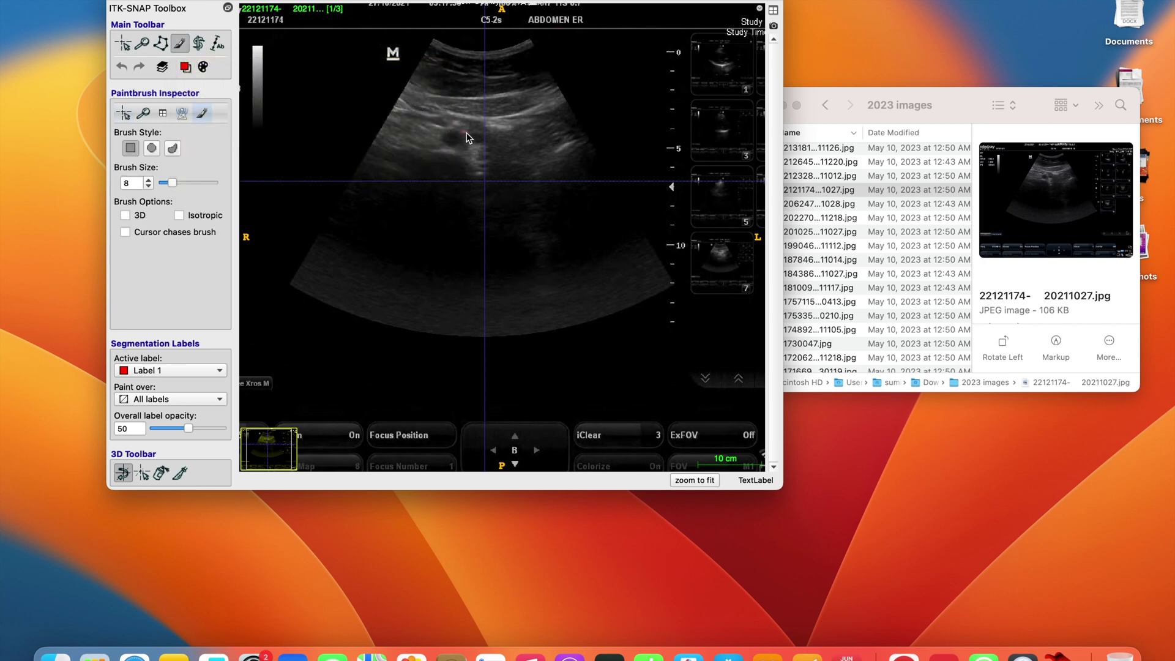
{"action": "left_click_drag", "start_coordinate": [172, 183], "coordinate": [192, 183]}
{"action": "left_click", "coordinate": [151, 149]}
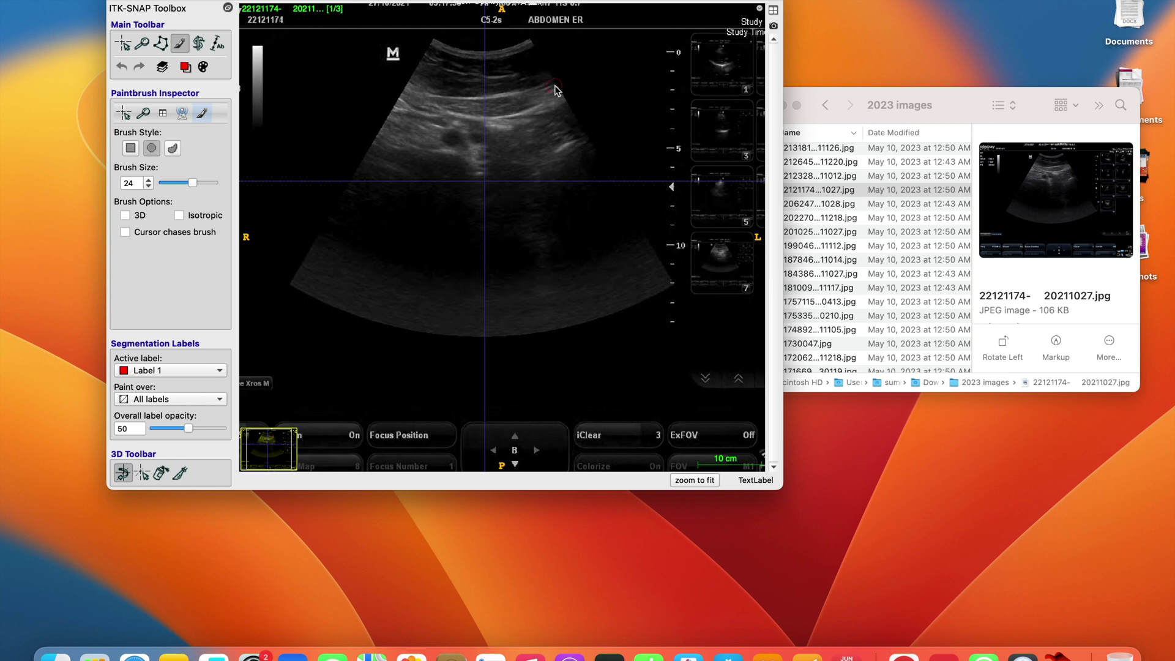
{"action": "left_click", "coordinate": [453, 142]}
{"action": "right_click", "coordinate": [454, 136]}
Trace a circular polygon around the aorta and accept it as filled Label 1.
{"action": "left_click", "coordinate": [161, 45]}
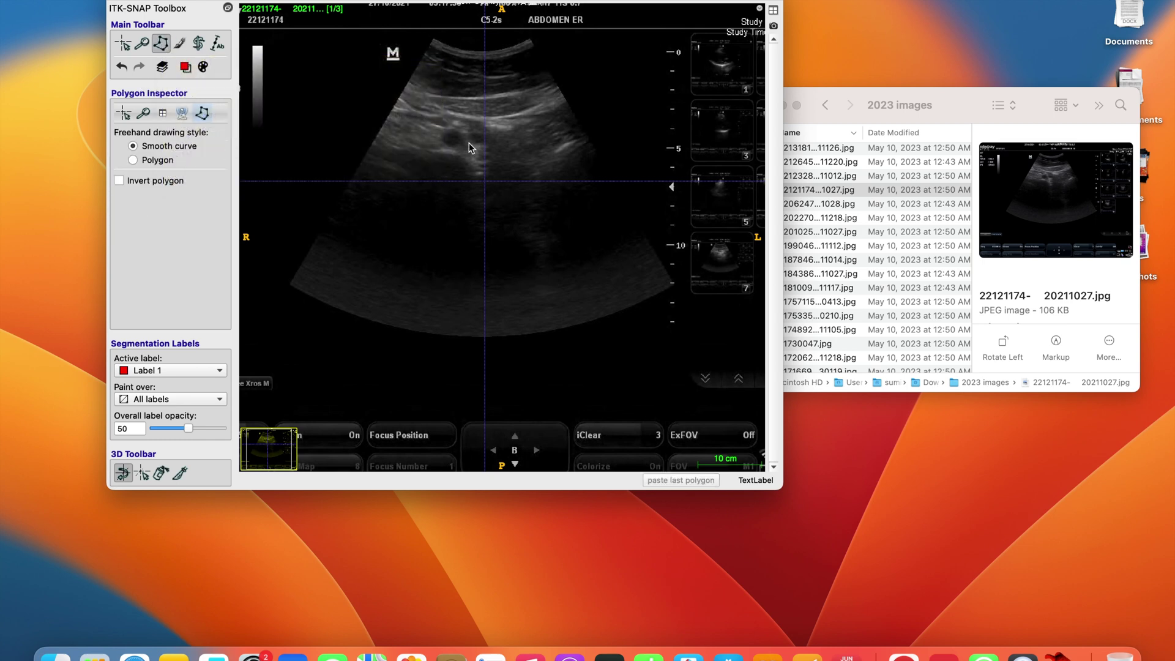
{"action": "left_click", "coordinate": [450, 131]}
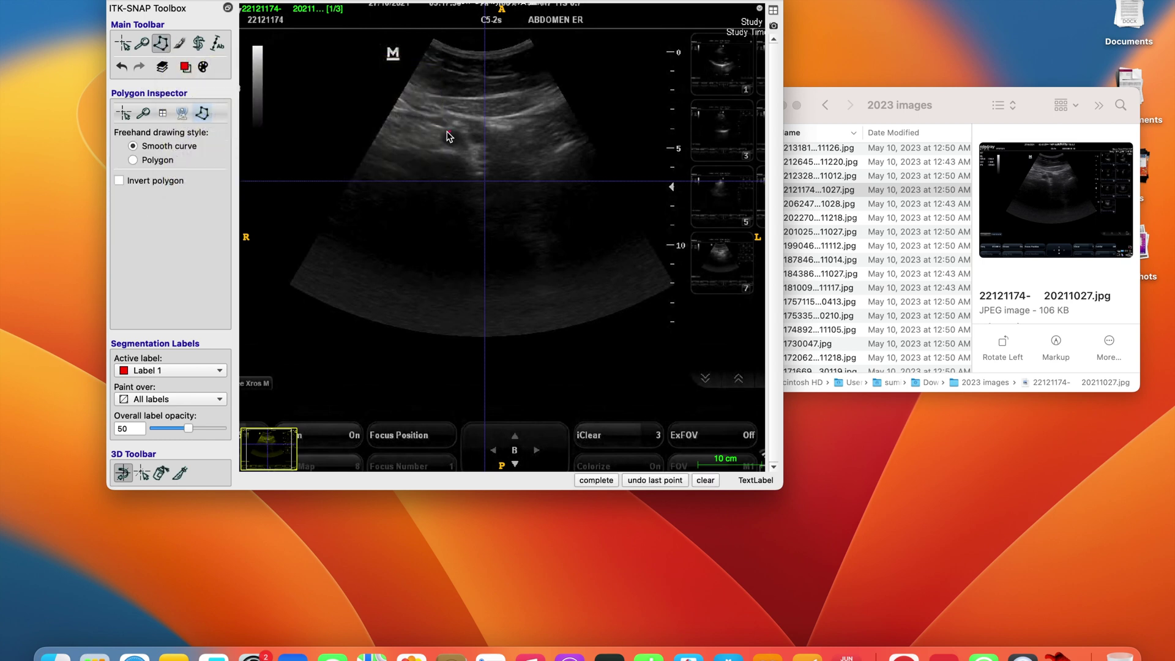
{"action": "left_click_drag", "start_coordinate": [444, 140], "coordinate": [447, 149]}
{"action": "left_click_drag", "start_coordinate": [455, 130], "coordinate": [448, 134]}
{"action": "left_click", "coordinate": [600, 480]}
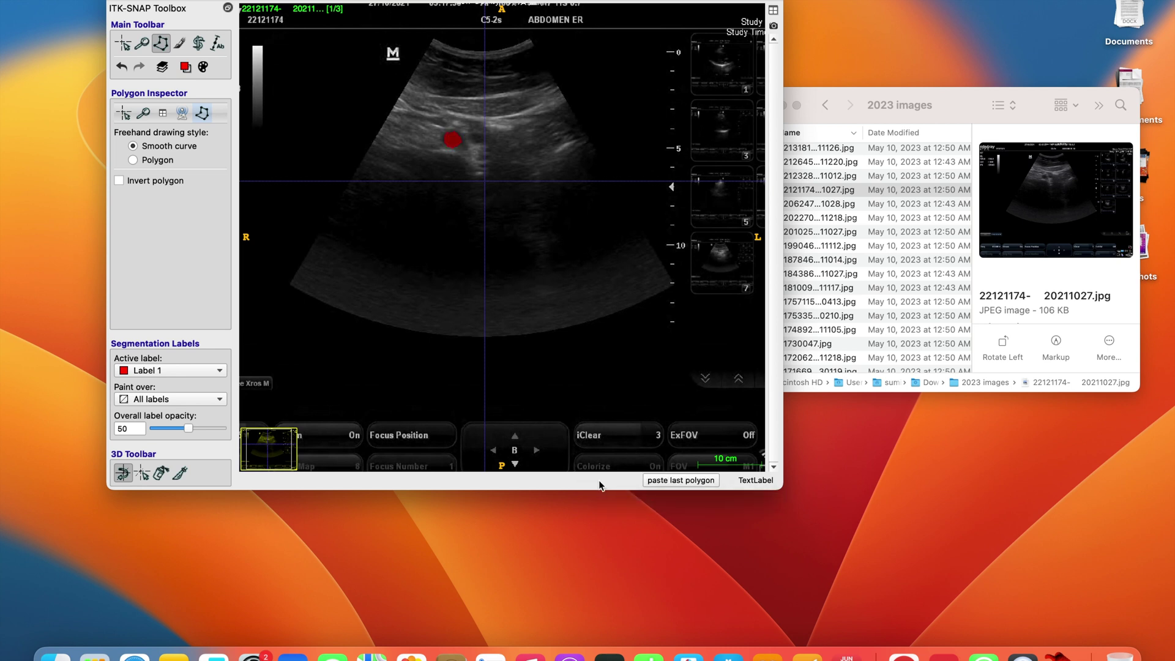
Return to the Paintbrush tool, keeping the round size-24 brush.
{"action": "left_click", "coordinate": [180, 44]}
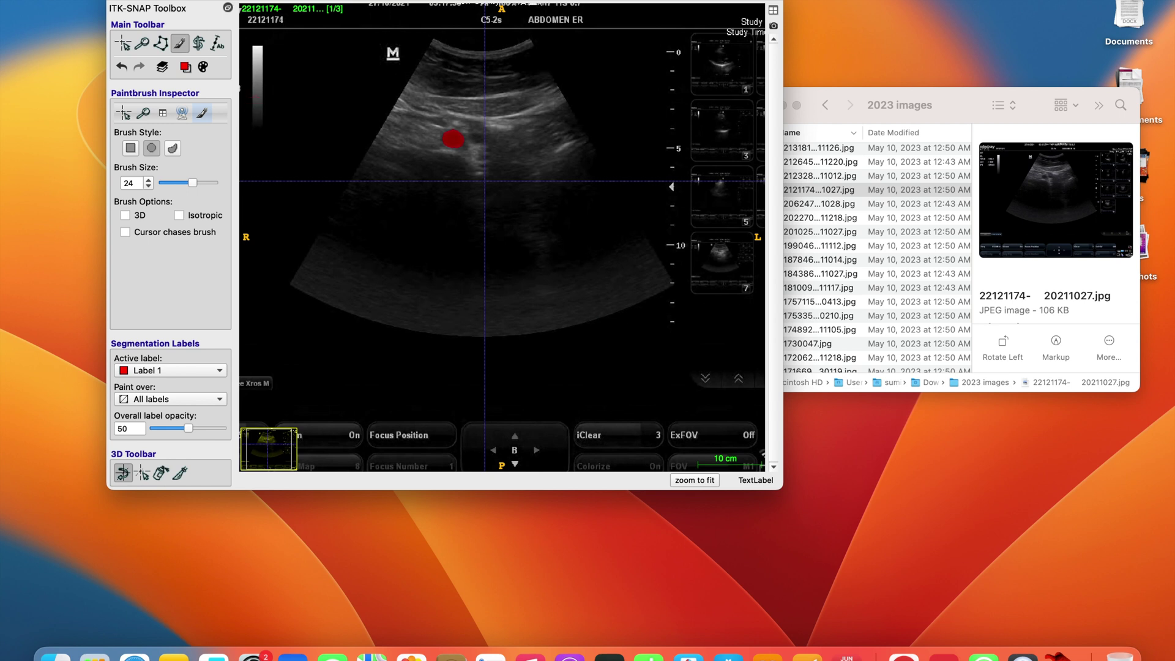
Name the segmentation file 22121174- 20211027.png and set its format to Generic ITK Image.
{"action": "left_click", "coordinate": [202, 39]}
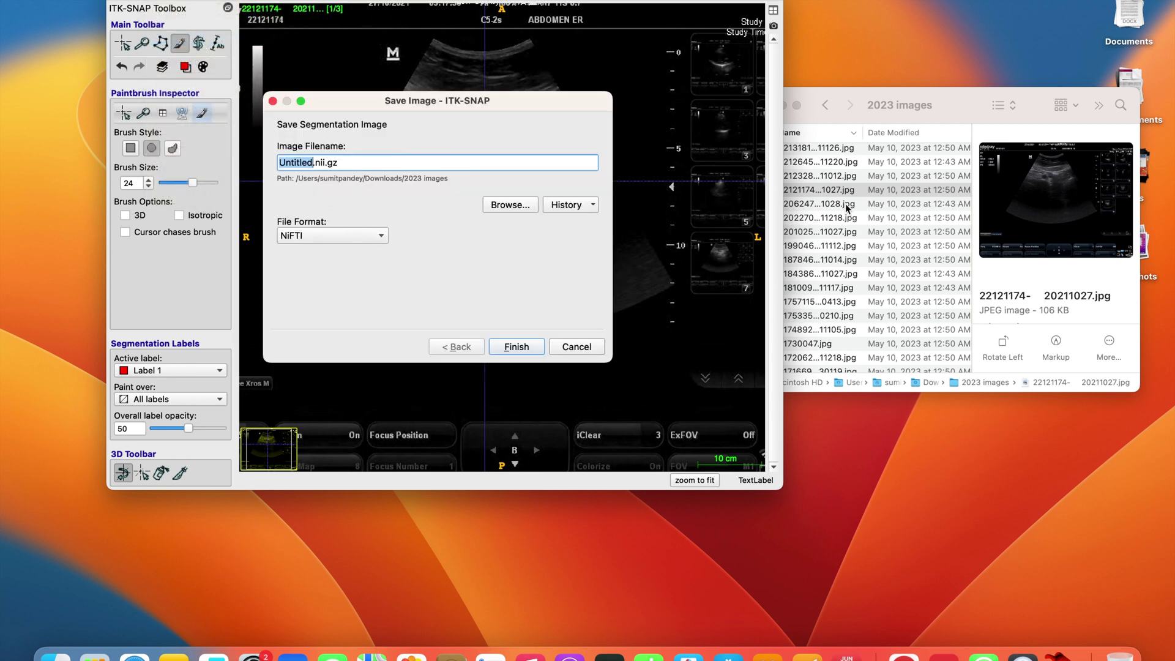
{"action": "left_click", "coordinate": [852, 189]}
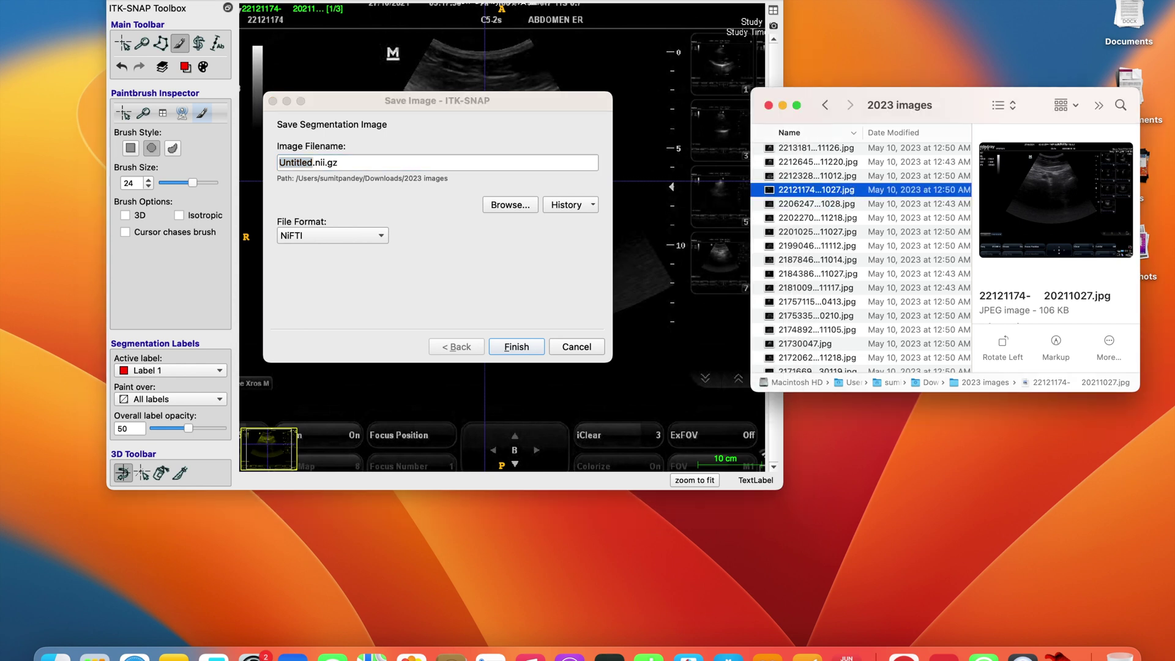
{"action": "key", "text": "Return"}
{"action": "key", "text": "super+c"}
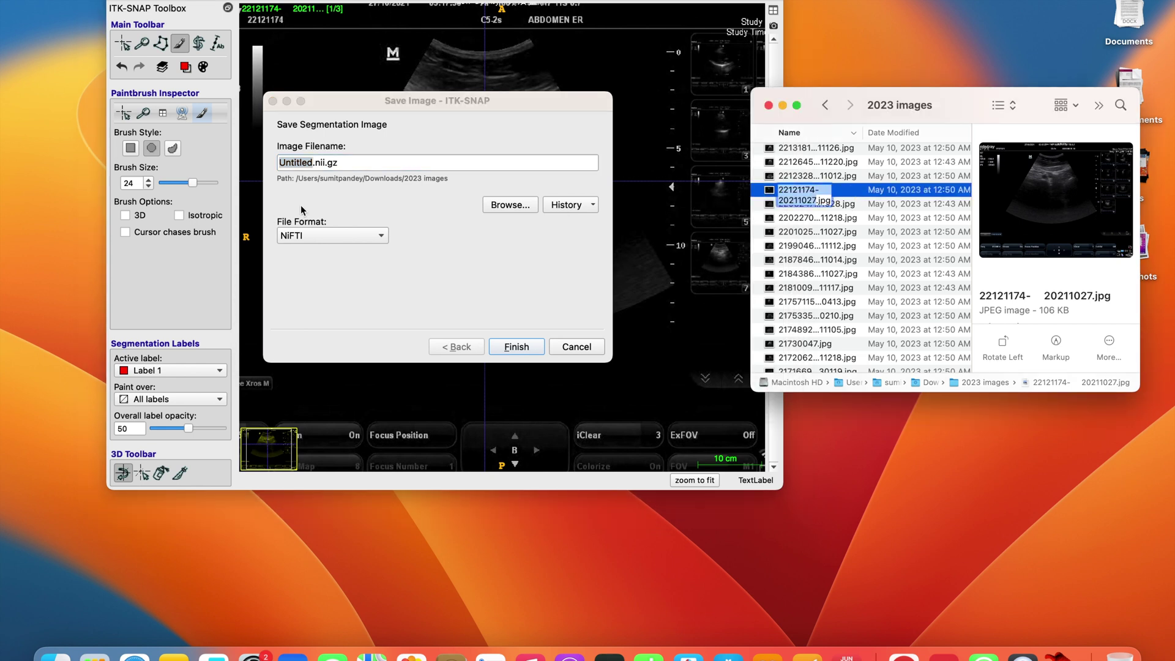
{"action": "left_click", "coordinate": [347, 167]}
{"action": "left_click_drag", "start_coordinate": [352, 164], "coordinate": [267, 164]}
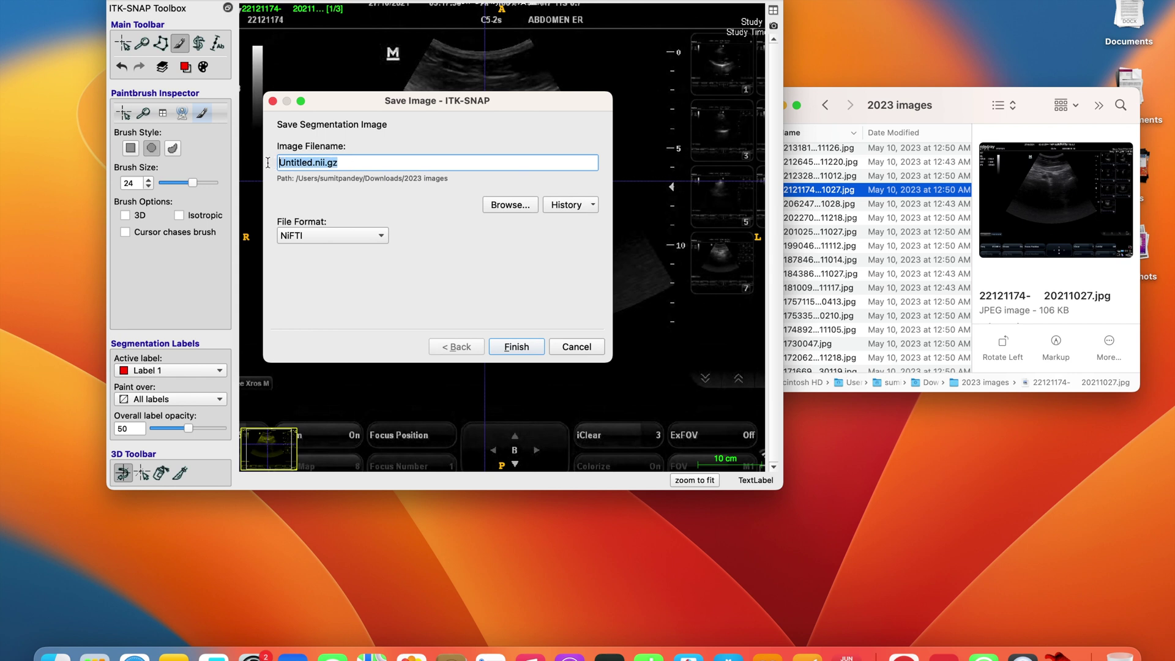
{"action": "key", "text": "super+v"}
{"action": "type", "text": ".pmng"}
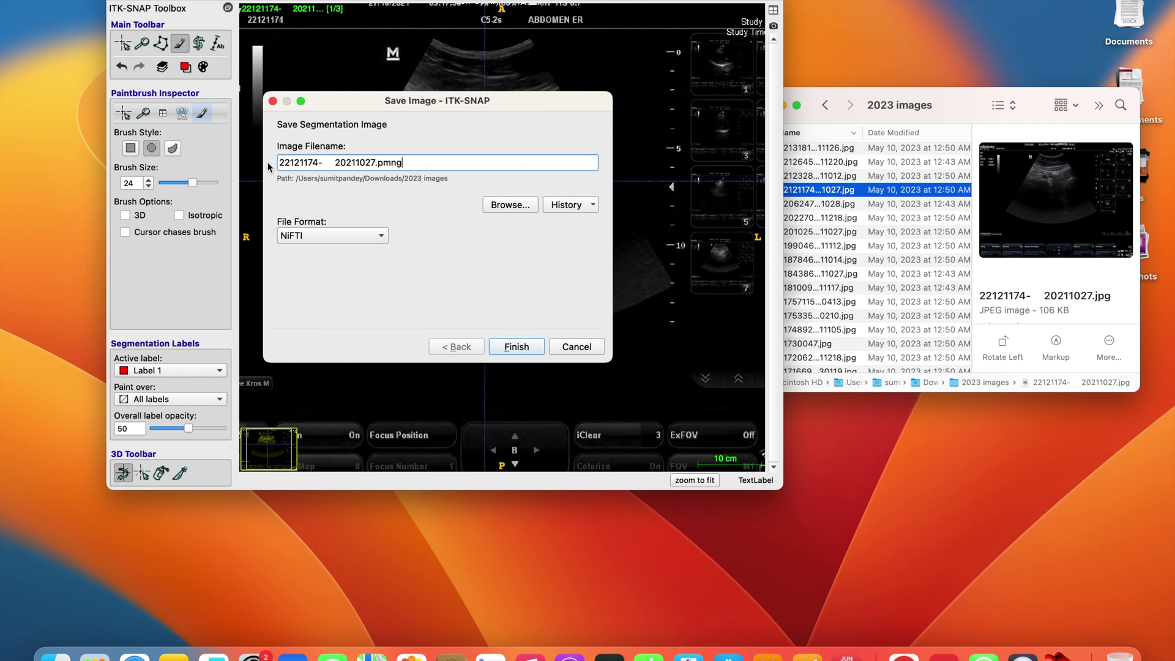
{"action": "key", "text": "BackSpace"}
{"action": "key", "text": "BackSpace"}
{"action": "key", "text": "BackSpace"}
{"action": "type", "text": "ng"}
{"action": "left_click", "coordinate": [319, 243]}
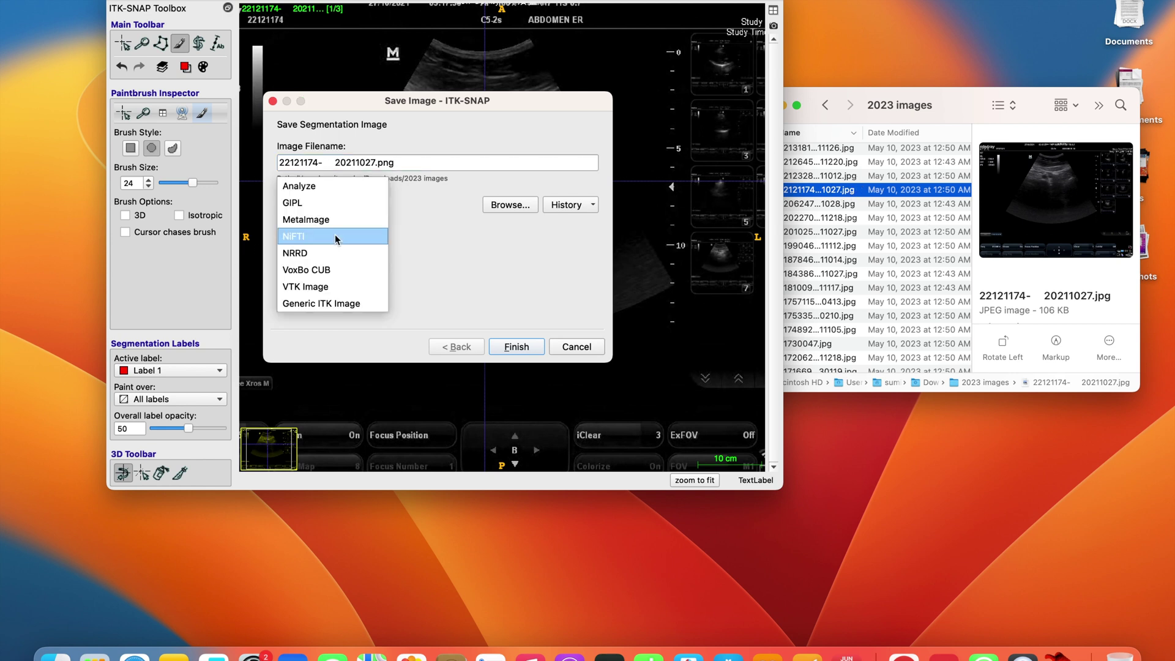
{"action": "left_click", "coordinate": [329, 300]}
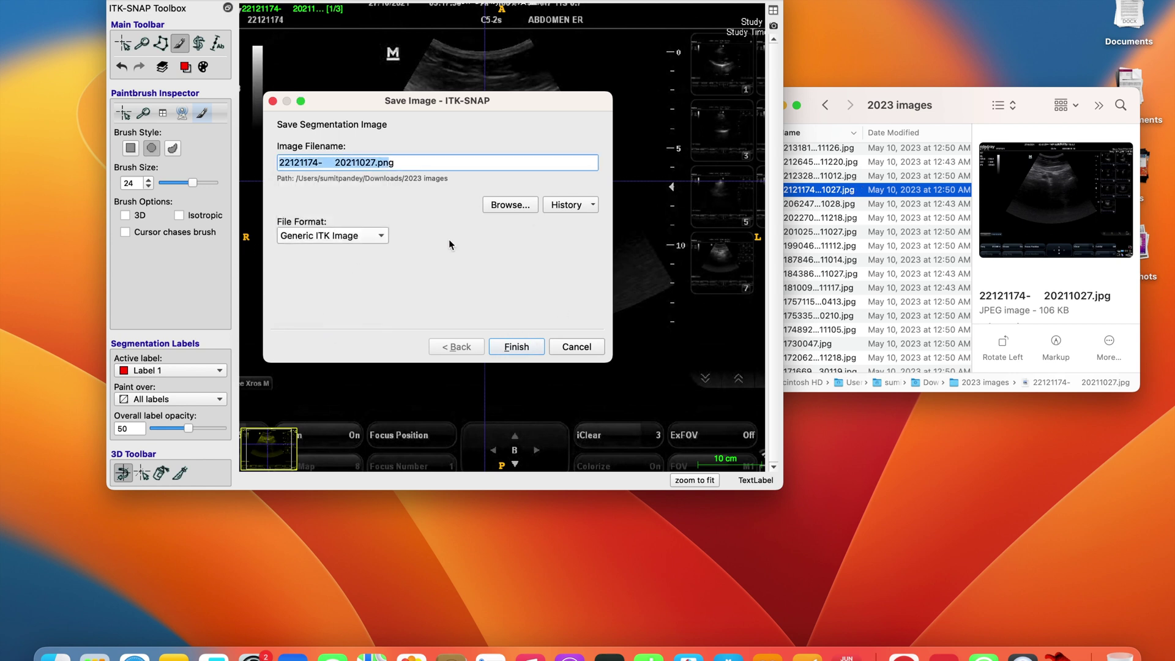
Finish the save, then load 22121174- 20211027.png as the main image in Generic ITK format.
{"action": "left_click", "coordinate": [516, 347]}
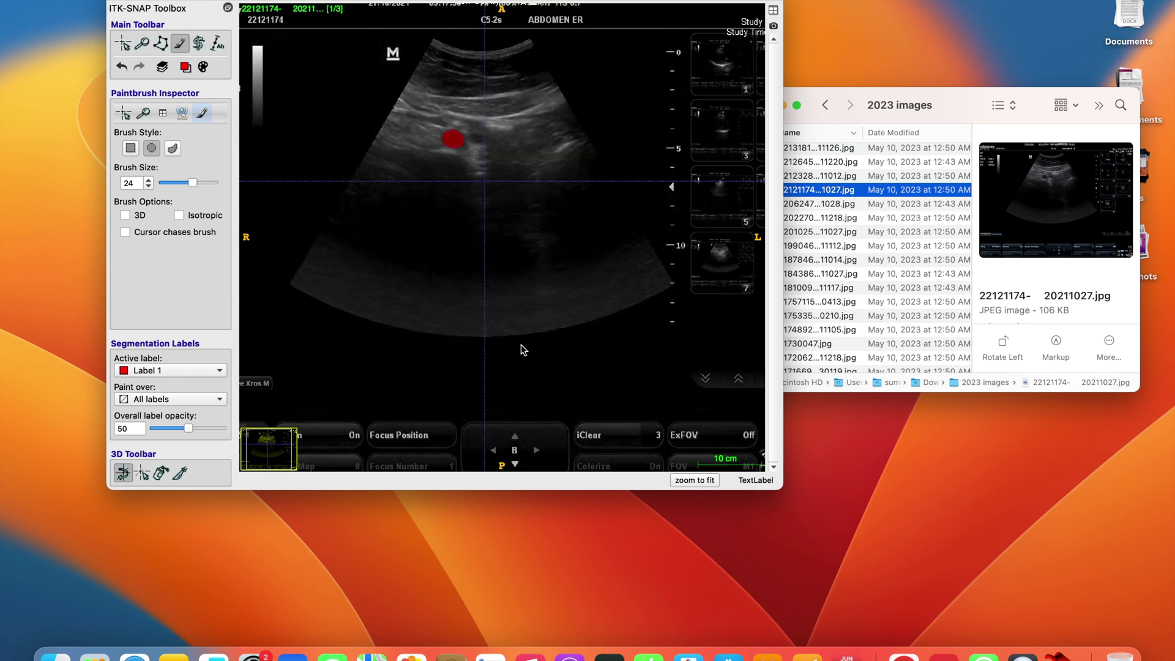
{"action": "left_click_drag", "start_coordinate": [626, 6], "coordinate": [595, 1]}
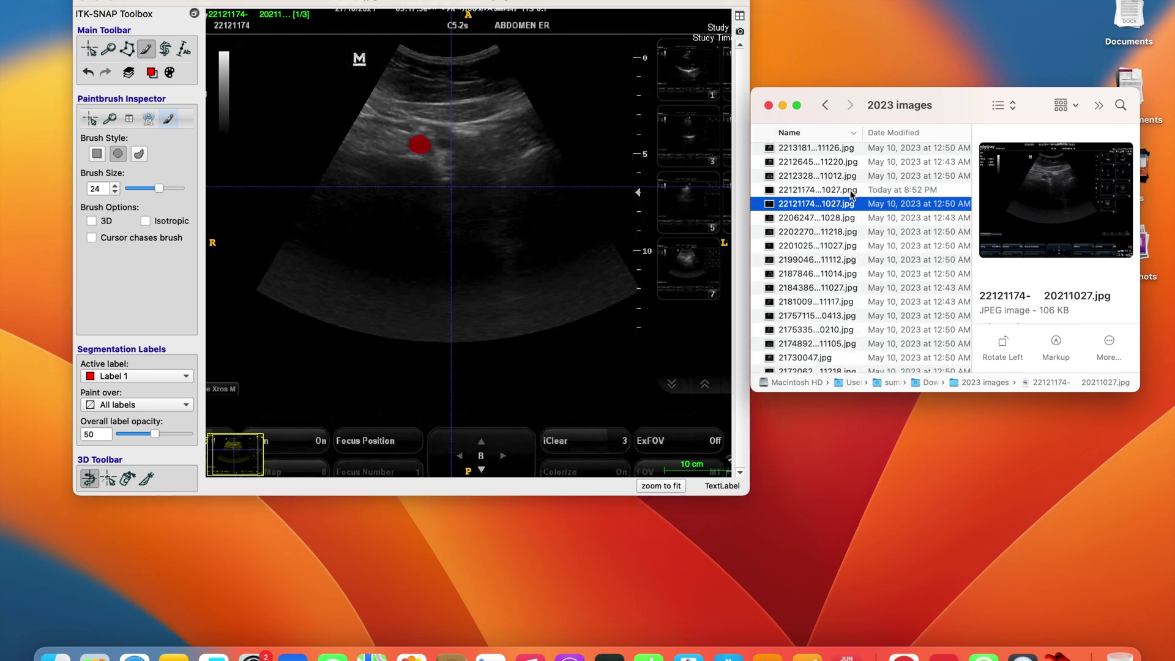
{"action": "left_click", "coordinate": [842, 190]}
{"action": "left_click_drag", "start_coordinate": [888, 189], "coordinate": [468, 222]}
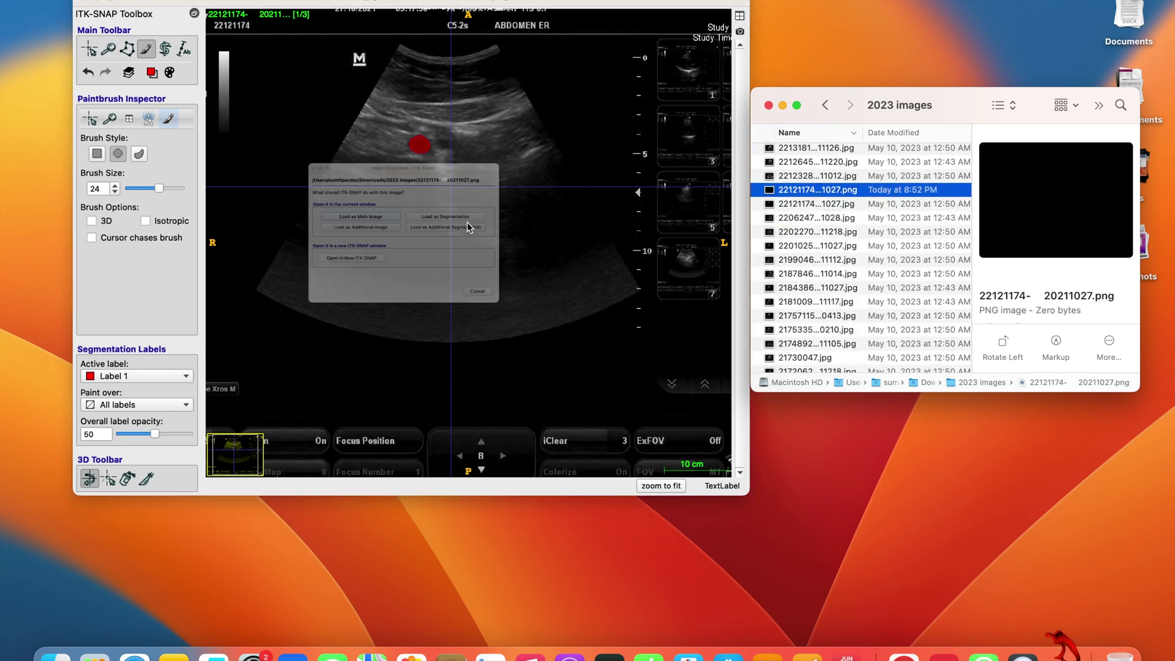
{"action": "left_click", "coordinate": [341, 205]}
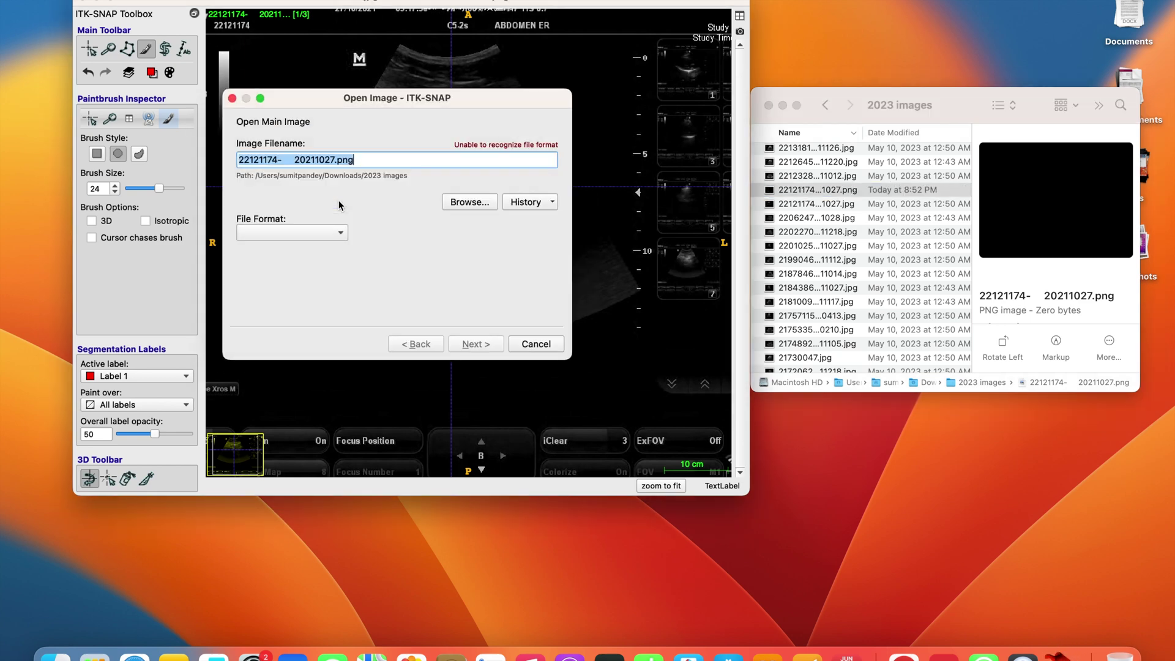
{"action": "left_click", "coordinate": [334, 231]}
{"action": "left_click", "coordinate": [302, 450]}
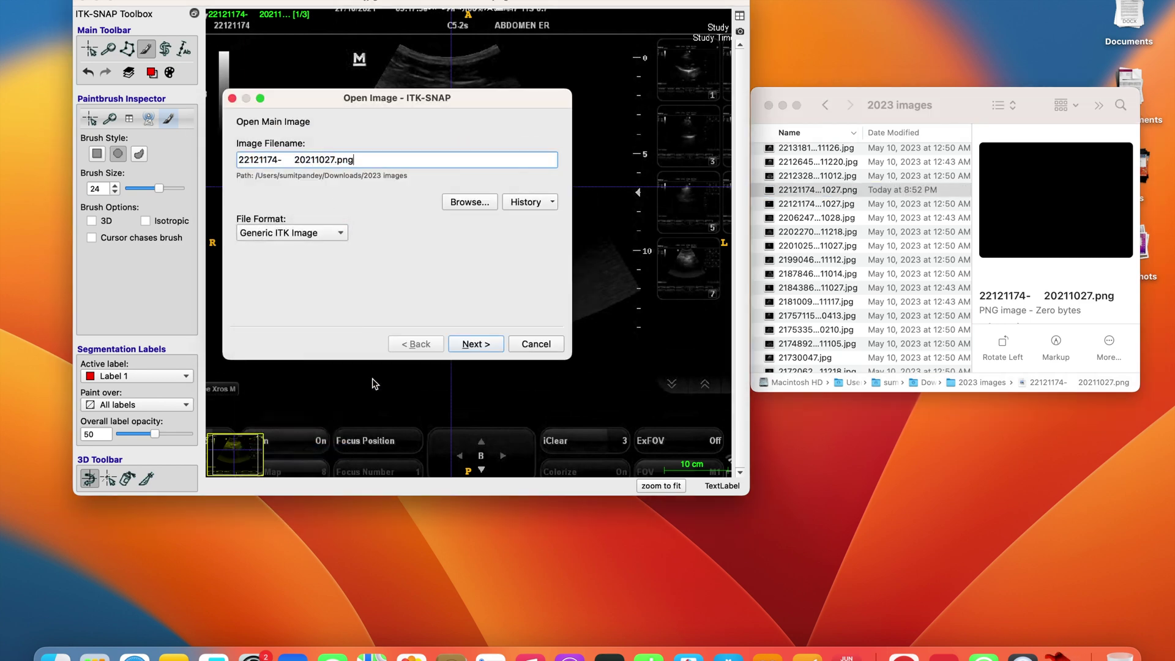
{"action": "left_click", "coordinate": [484, 344]}
{"action": "left_click", "coordinate": [484, 344]}
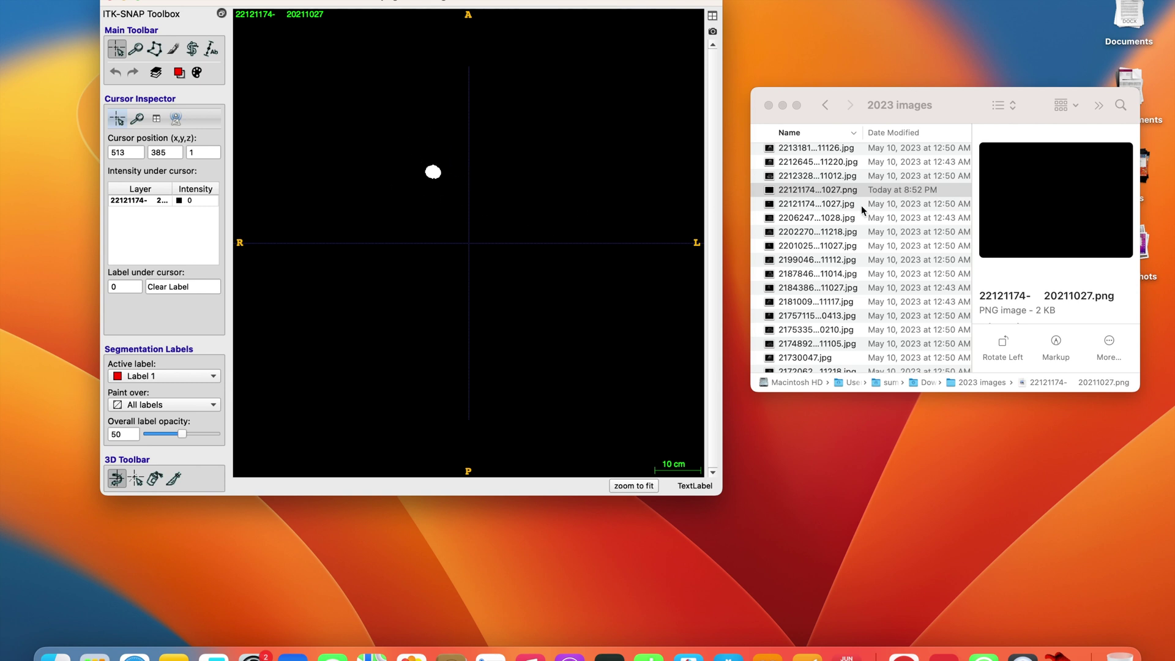
Reload the ultrasound JPG as main image and add the PNG mask as a segmentation.
{"action": "left_click_drag", "start_coordinate": [861, 205], "coordinate": [564, 205]}
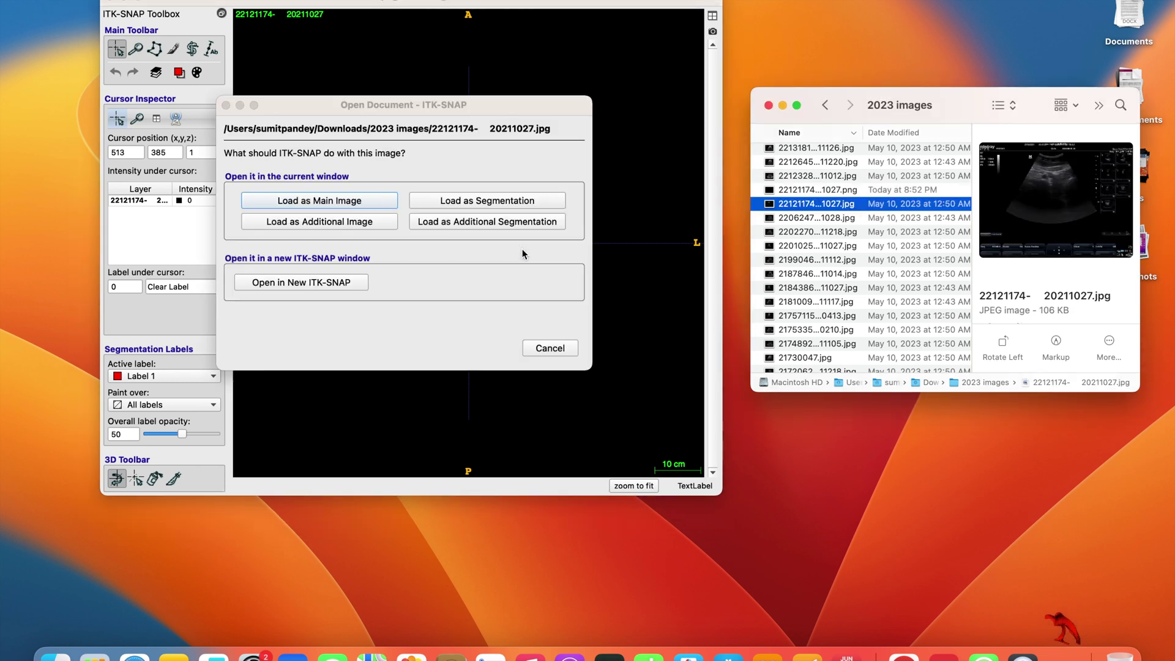
{"action": "left_click", "coordinate": [343, 201]}
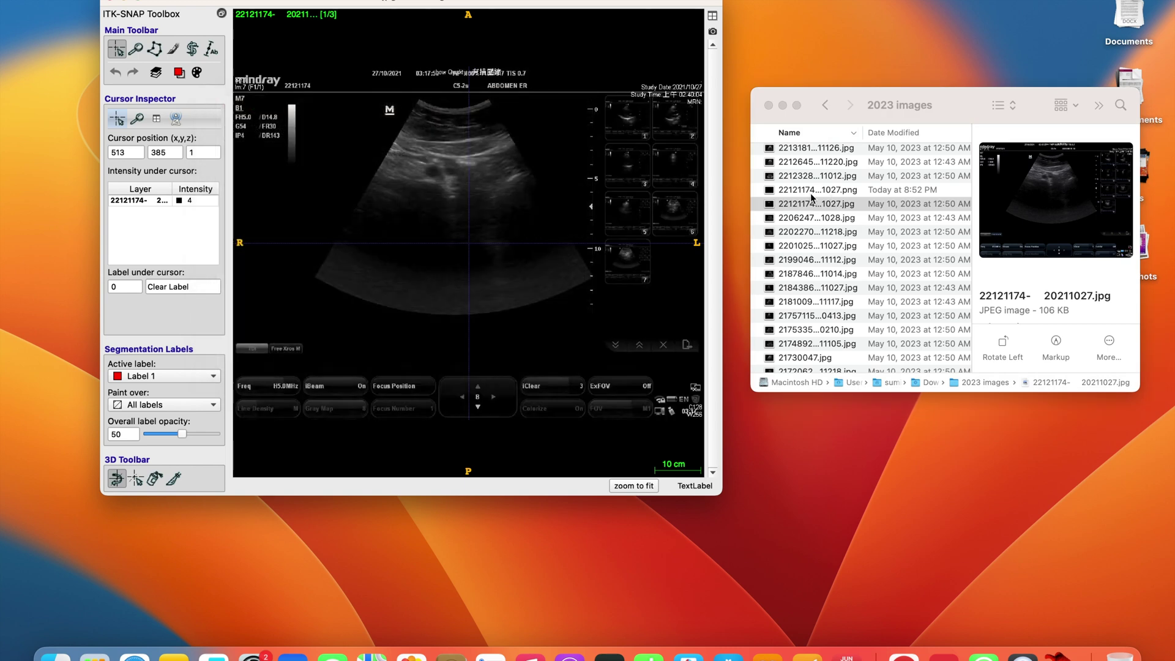
{"action": "left_click_drag", "start_coordinate": [858, 192], "coordinate": [521, 202]}
{"action": "left_click", "coordinate": [493, 200]}
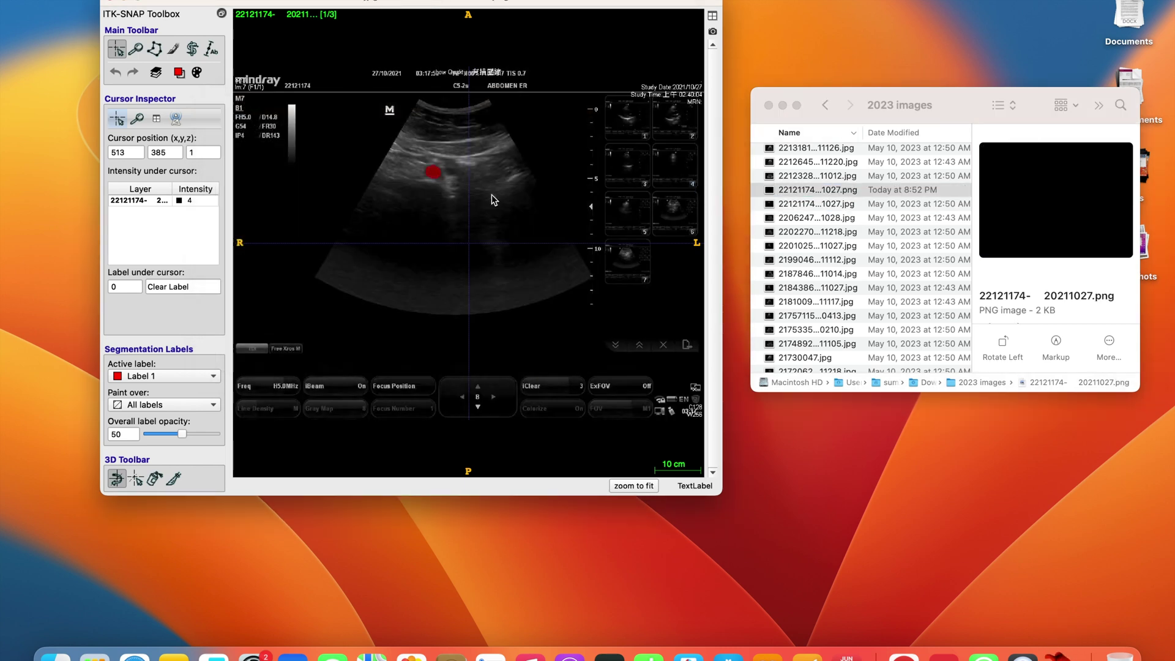